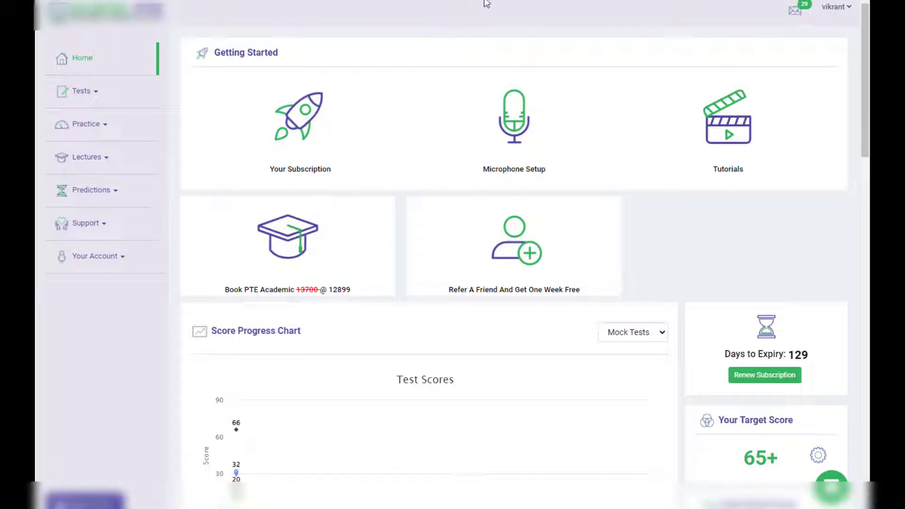
Step: Expand the Tests entry in the left sidebar to list the available test options
click(94, 97)
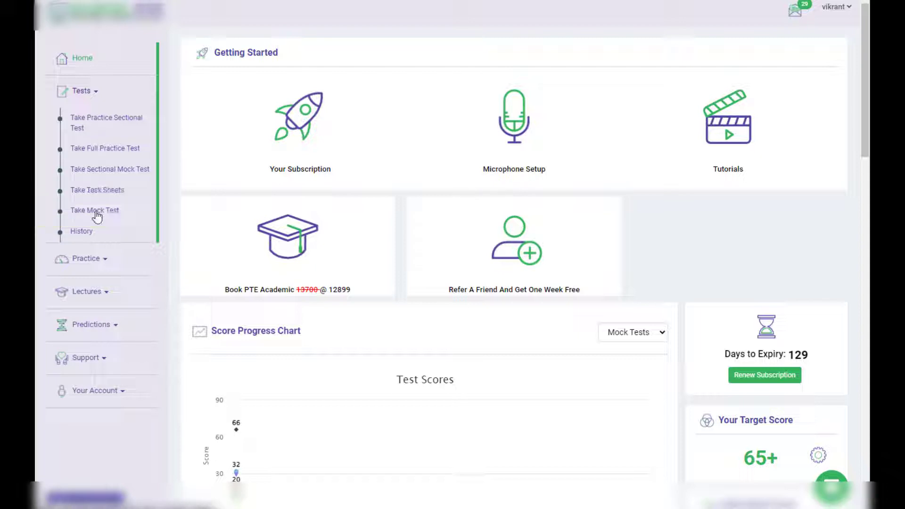
Step: Start mock test M51_N_P from the Mock Exams list, confirming the instructional video was already seen
click(95, 212)
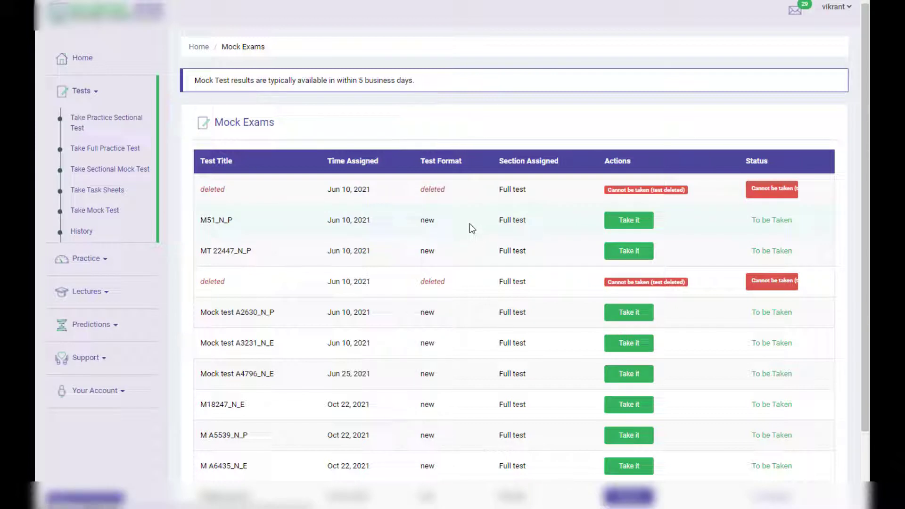
scroll(469, 224, down, 2)
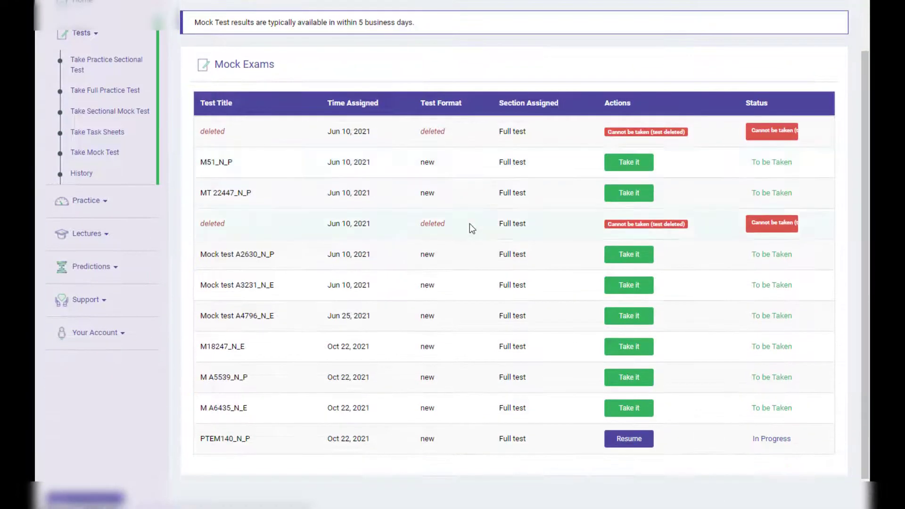
scroll(470, 223, down, 1)
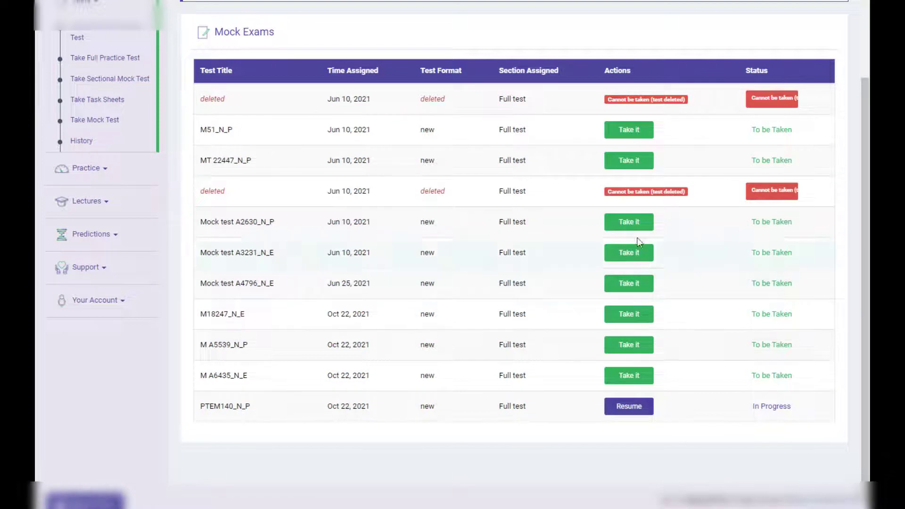
click(630, 133)
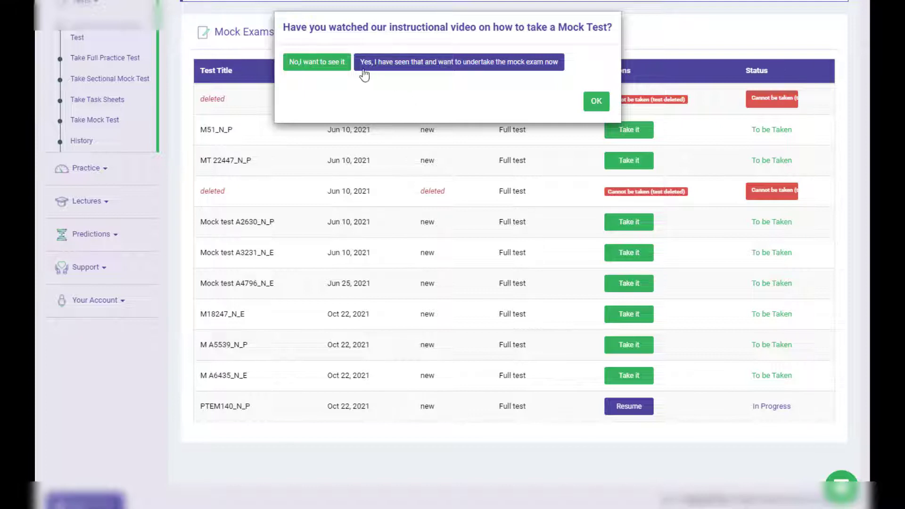
click(391, 71)
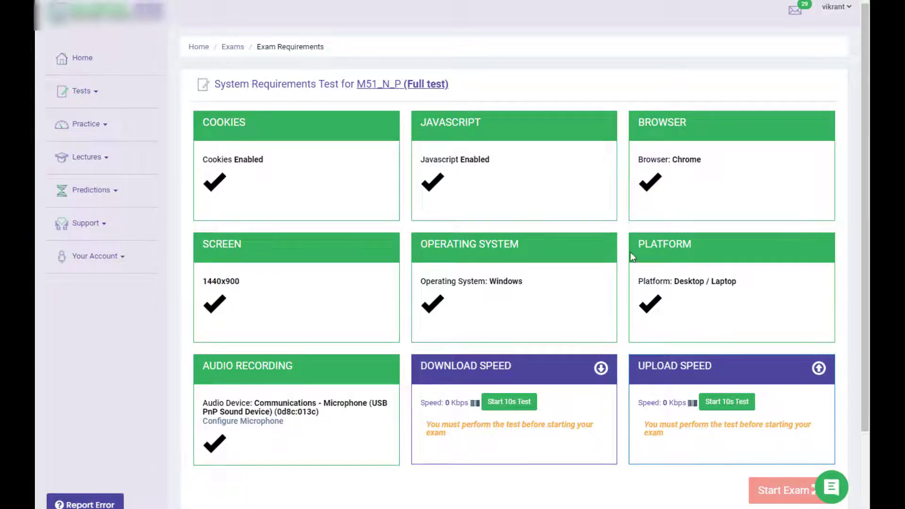
scroll(631, 252, down, 2)
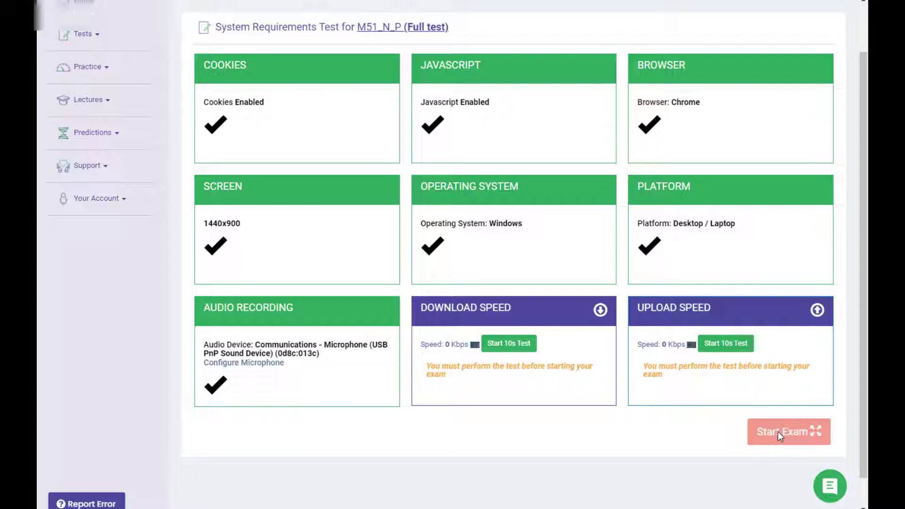
Step: Run the 10-second download and upload speed checks, passing at 2671 and 2217 Kbps
click(520, 349)
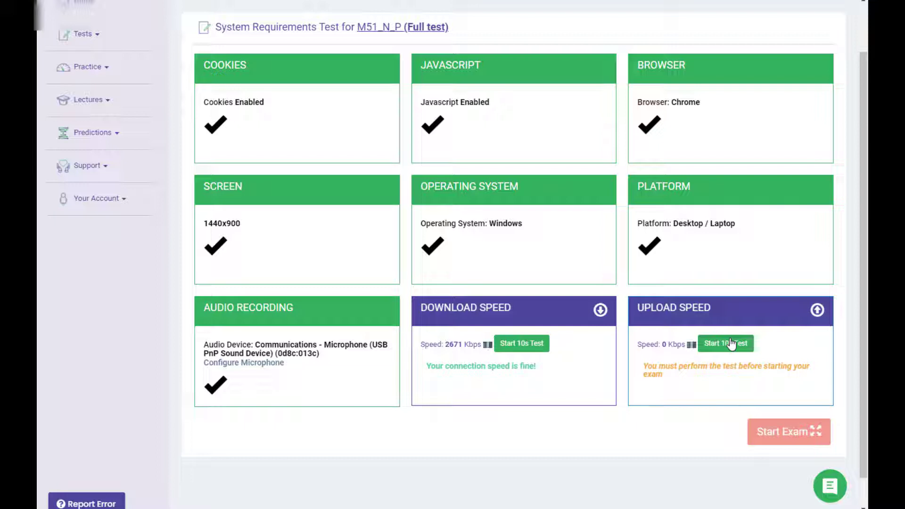
click(731, 344)
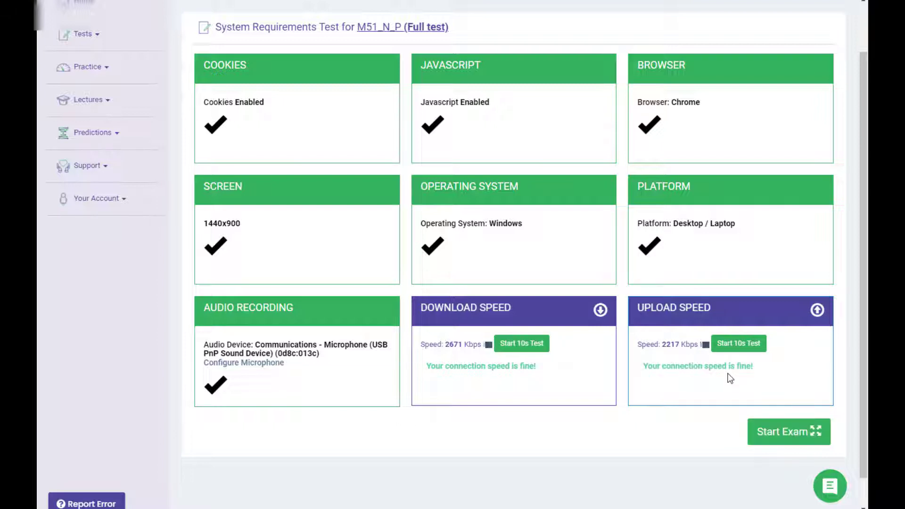
Step: Start the M51_N_P exam so its Test Introduction loads in a popup window
click(787, 432)
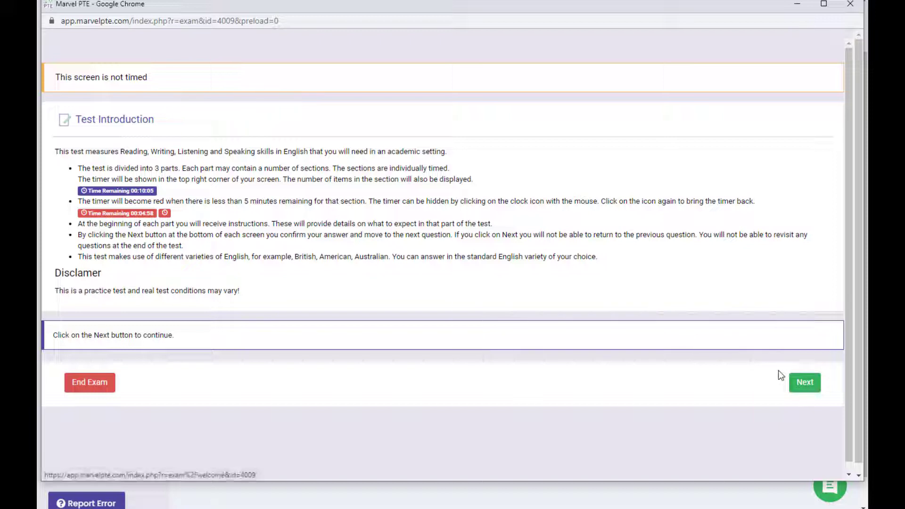
Step: Advance past the Test Introduction and scroll through the welcome page's part timings
click(806, 383)
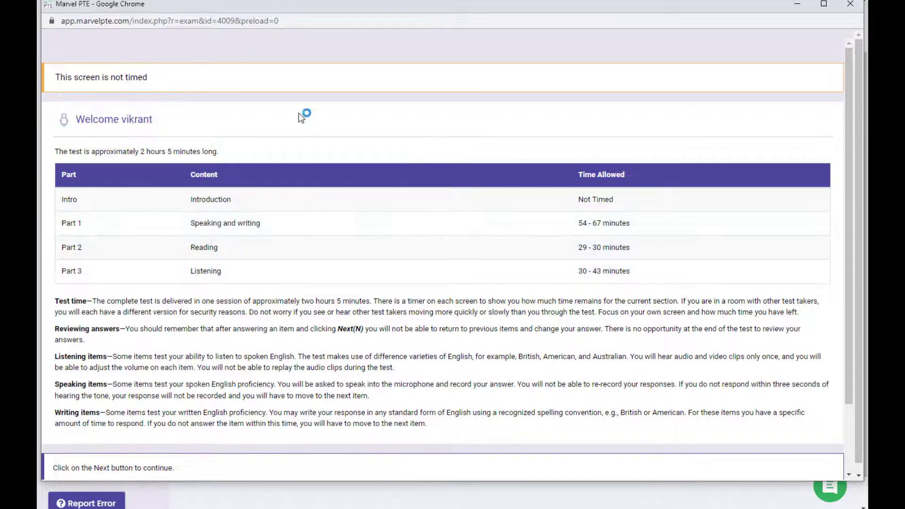
scroll(613, 330, down, 2)
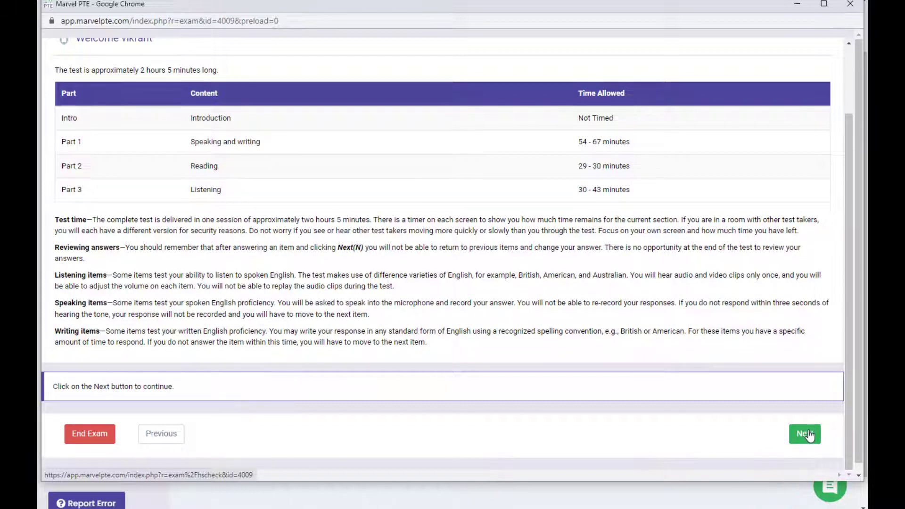
Step: Move on to the Headset Check and turn the playback volume slider down
click(809, 434)
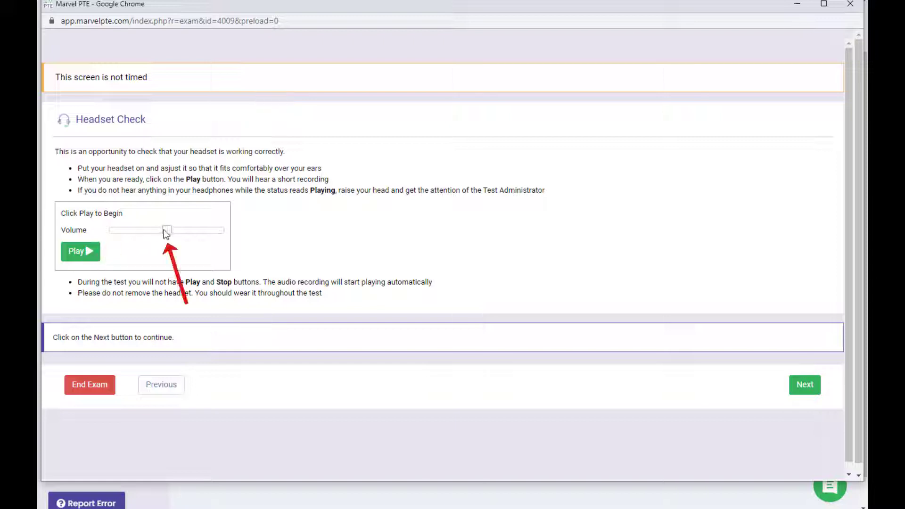
mouse_move(205, 236)
mouse_down()
mouse_move(154, 232)
mouse_move(191, 234)
mouse_move(182, 237)
mouse_up()
Step: On the Microphone Check page, record a short test clip, stop it, and play it back
click(804, 386)
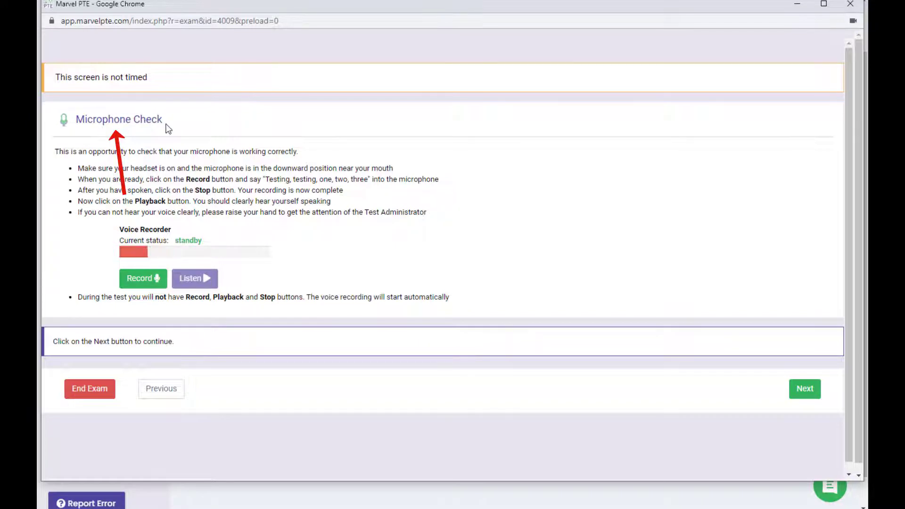
click(147, 282)
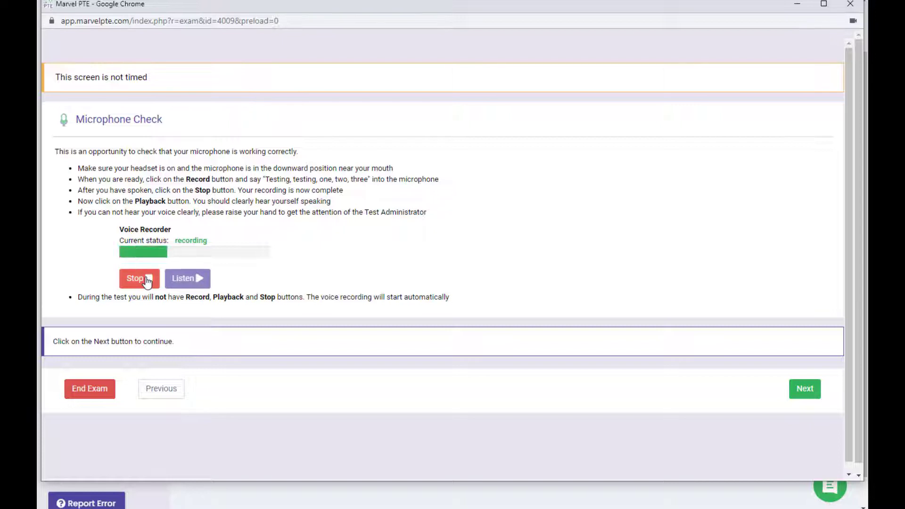
click(147, 281)
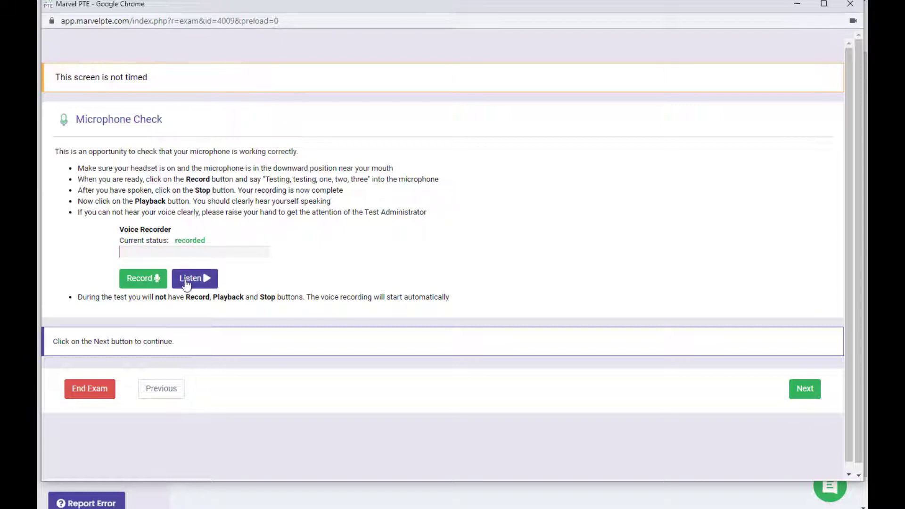
click(192, 278)
click(192, 278)
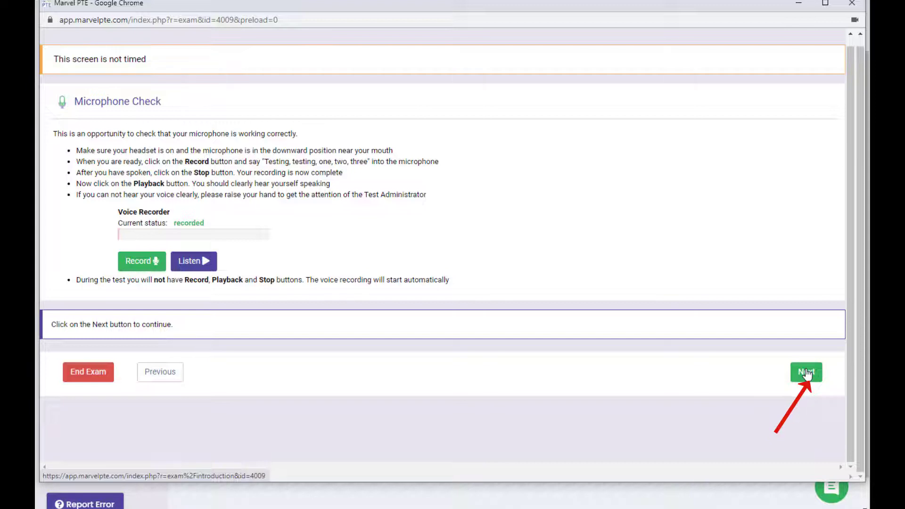
Step: Record and save the self-introduction, then continue to the 'Are You Ready to Rock?' page
click(806, 373)
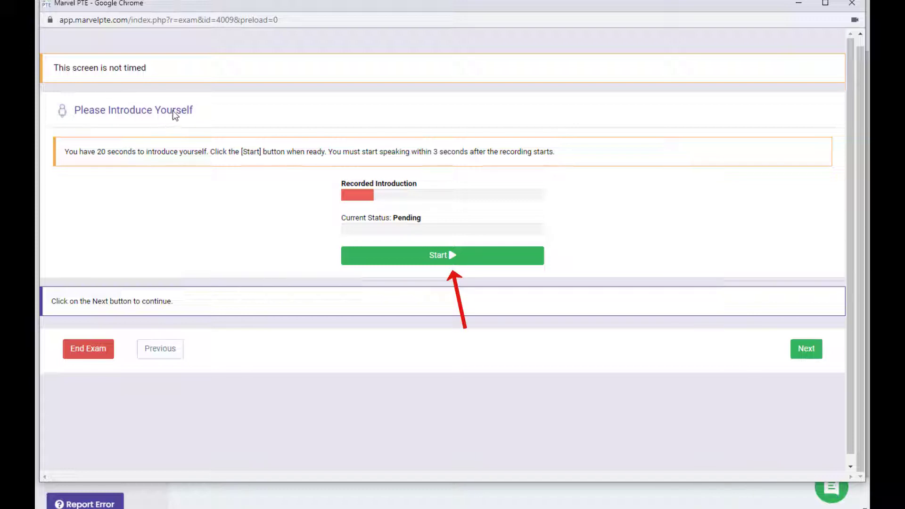
click(445, 258)
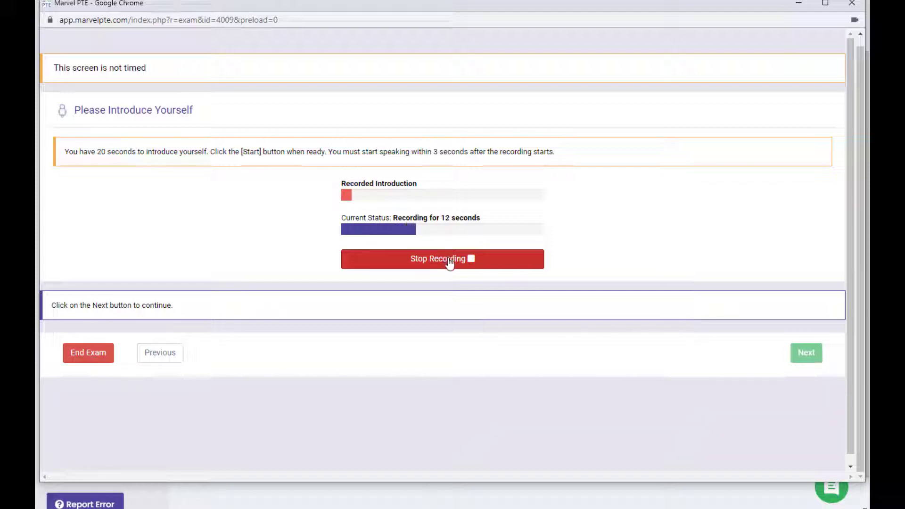
click(448, 261)
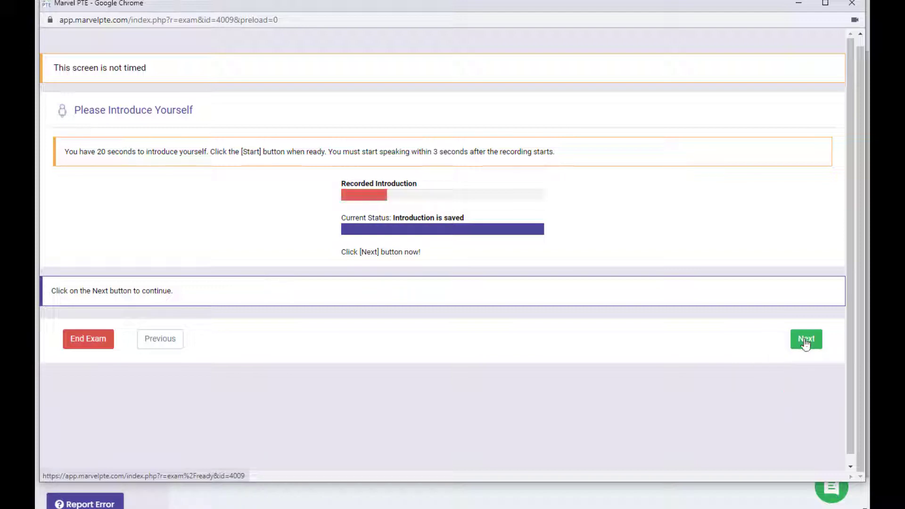
click(806, 343)
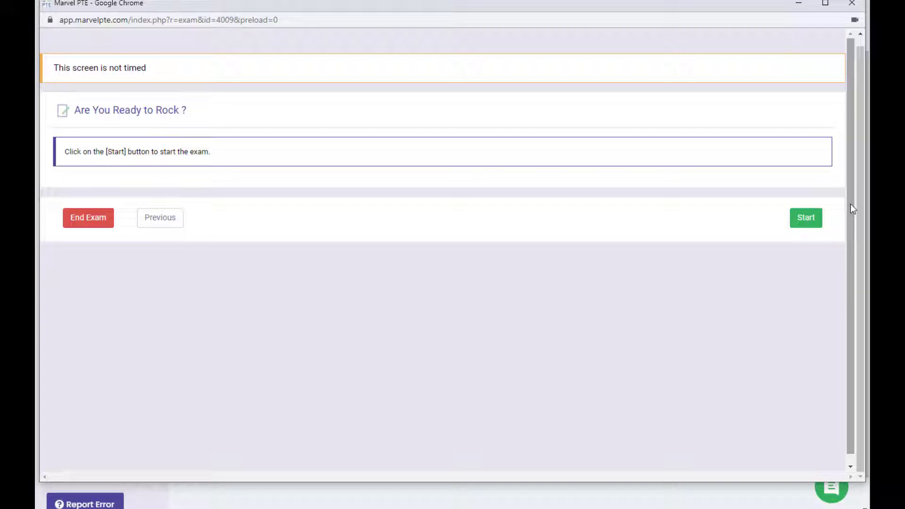
Step: Begin the exam, bringing up the Start Exam confirmation dialog
click(814, 219)
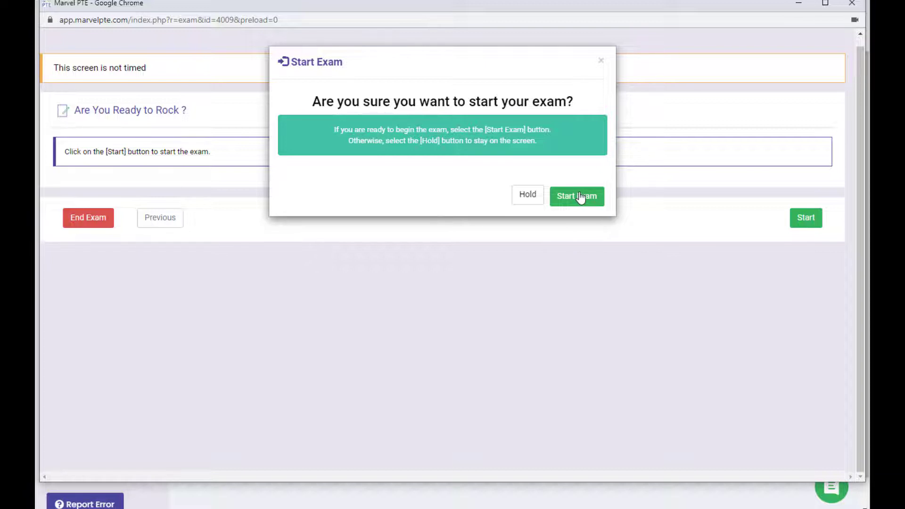
Step: Confirm the exam start, then submit an empty question report and dismiss the missing-comment error
click(580, 198)
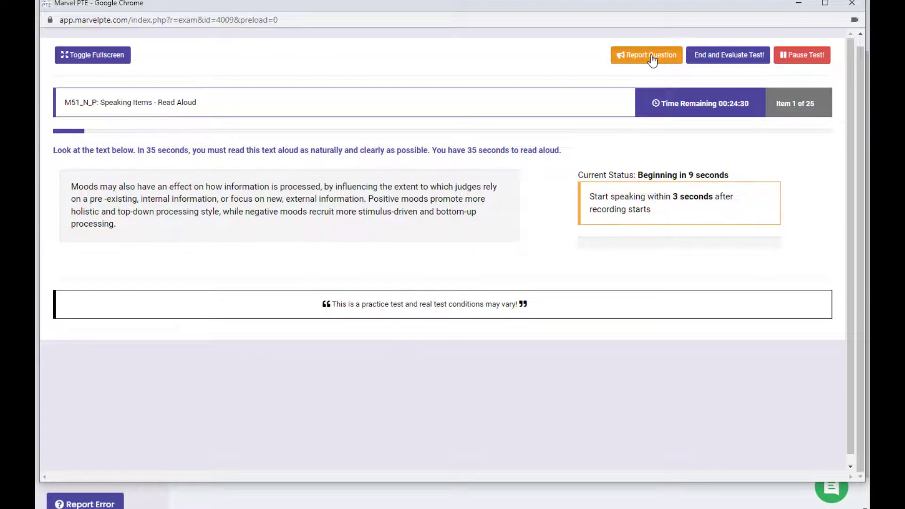
click(652, 56)
click(427, 159)
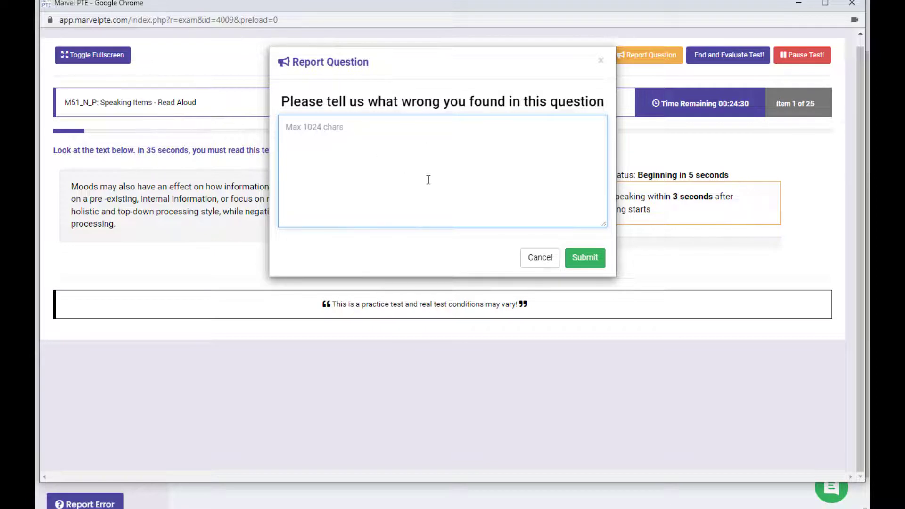
click(585, 259)
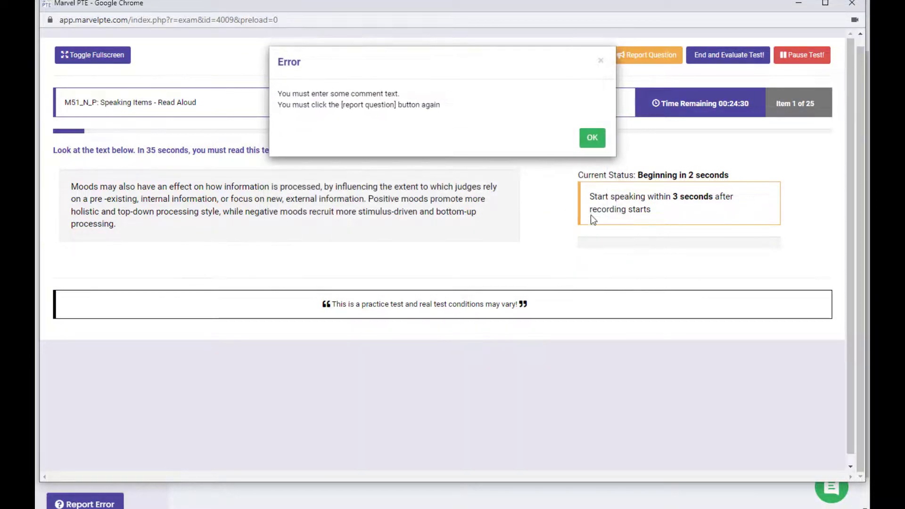
click(592, 131)
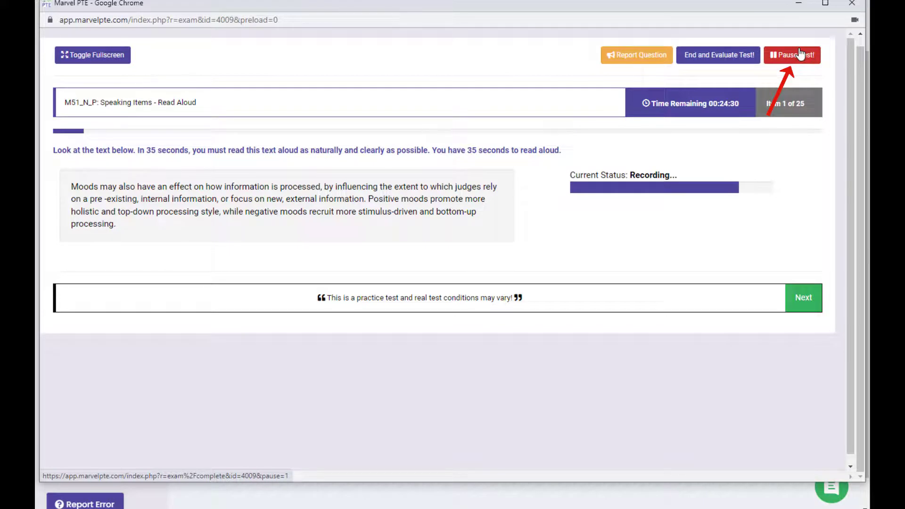
Step: Pause the running mock test, confirming Pause on the End the Test screen
click(800, 54)
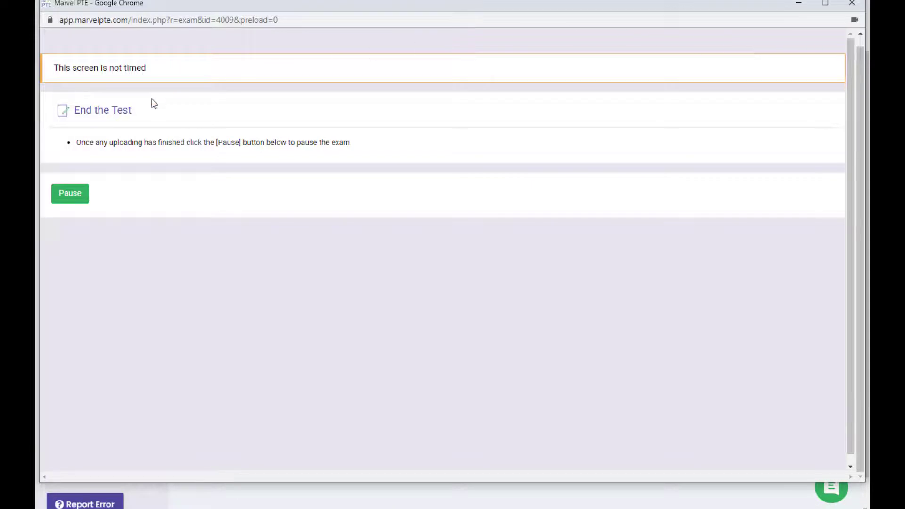
click(73, 202)
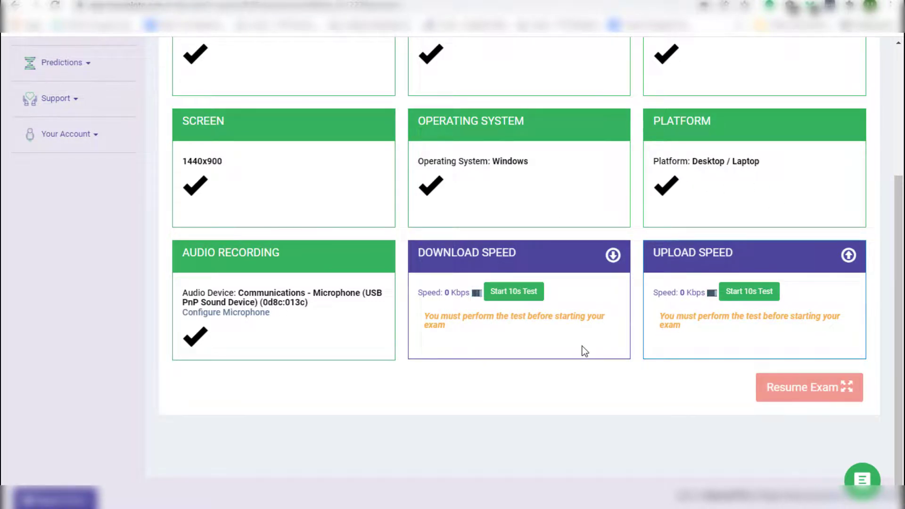
Step: Run the 10-second download and upload speed tests on the system check page
click(517, 294)
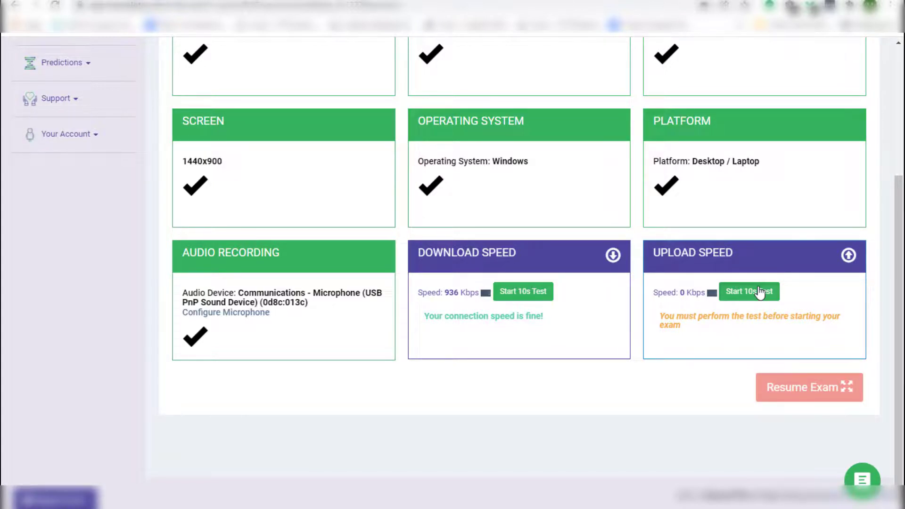
click(759, 292)
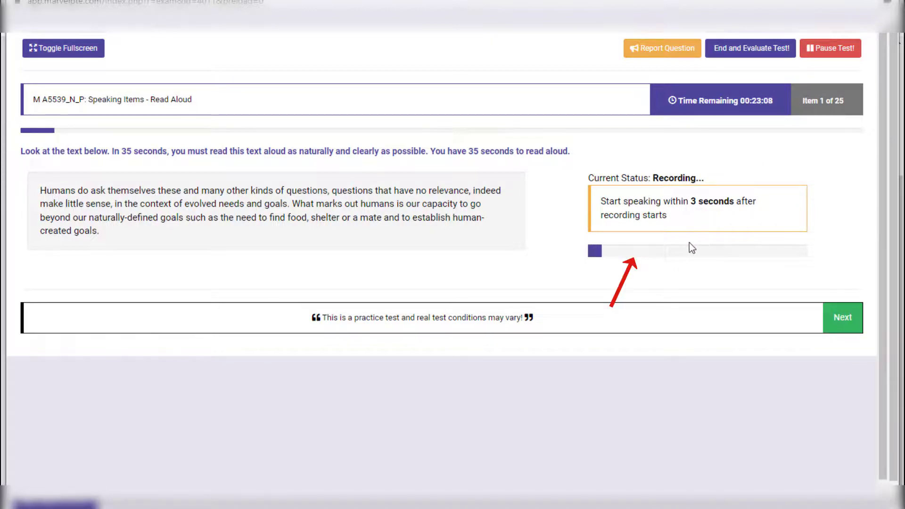
Step: Go to the next question and dismiss the 'You didn't speak within 3 seconds' notice
click(838, 314)
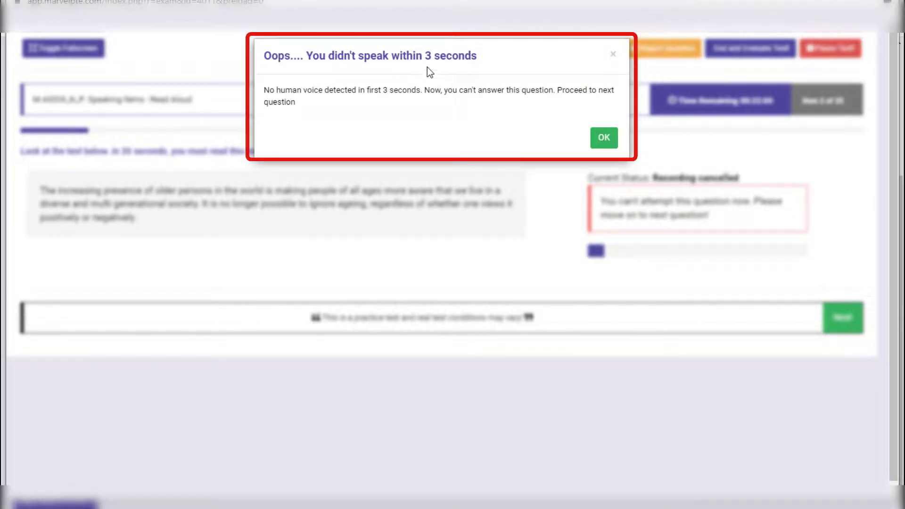
click(603, 137)
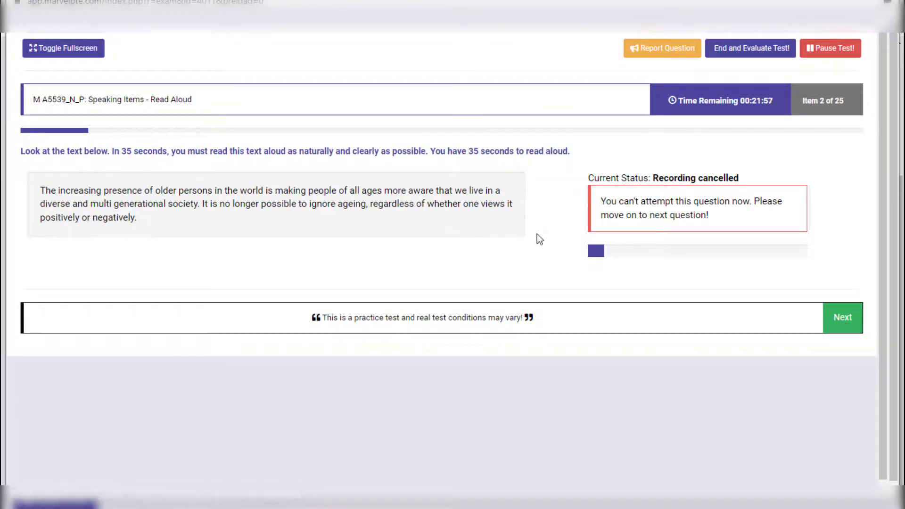
Step: Skip ahead to Read Aloud item 4 of 25, answering Yes to the confirmation
click(842, 323)
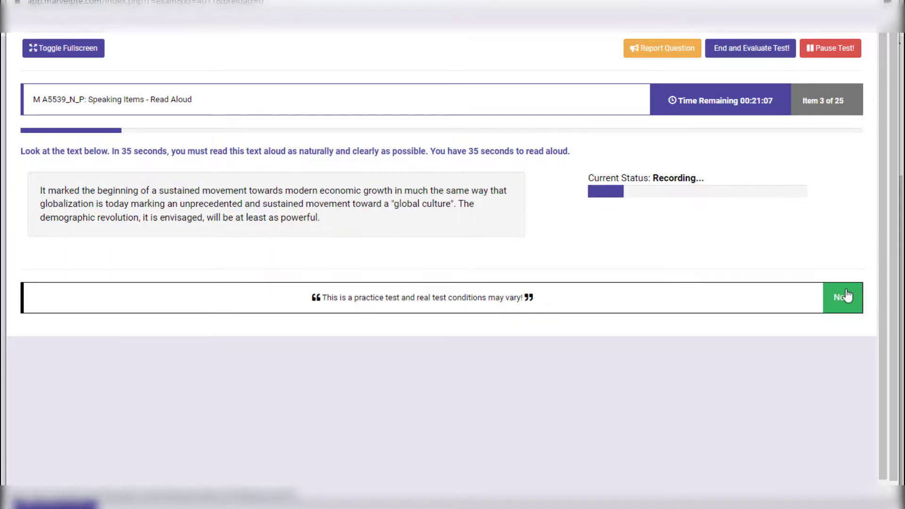
click(846, 296)
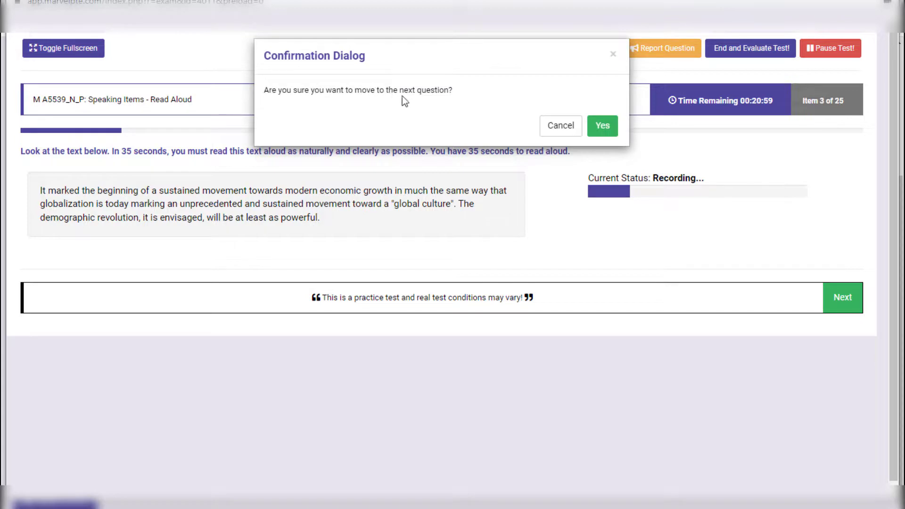
click(602, 126)
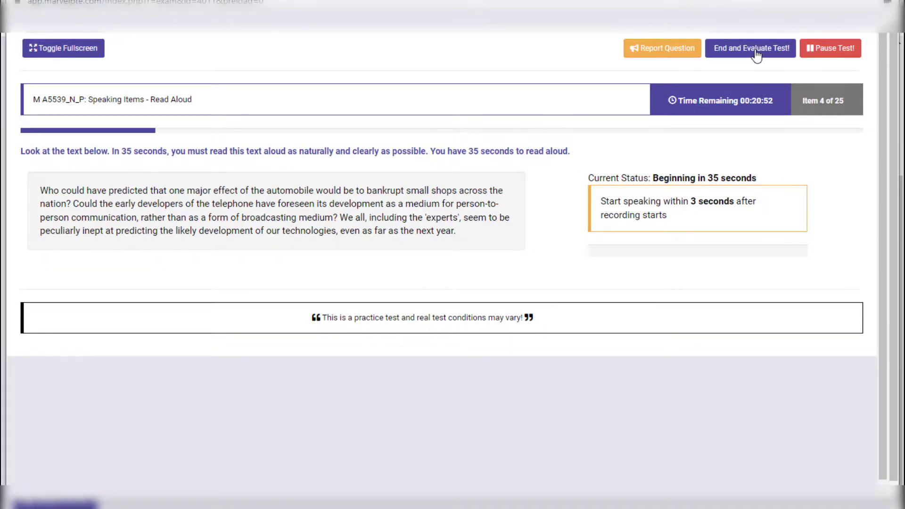
Step: End and evaluate the mock test early, choosing Save and Exit
click(756, 48)
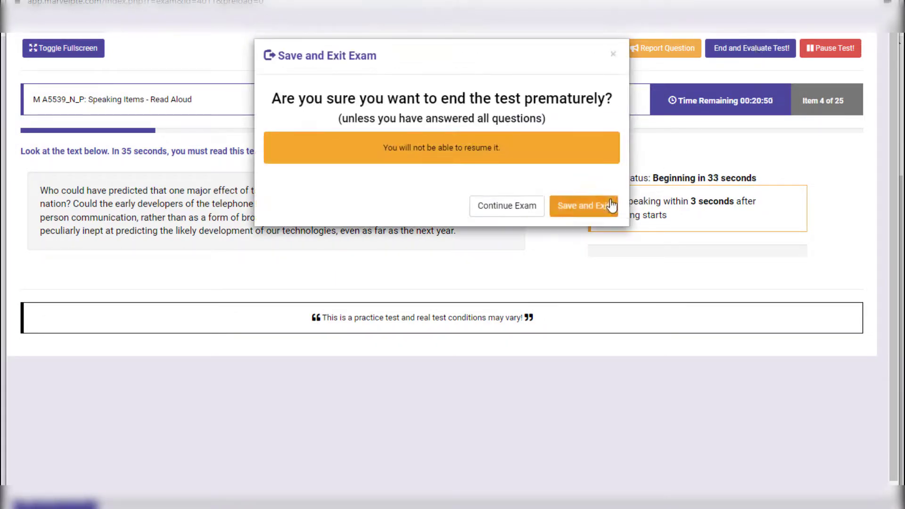
click(586, 206)
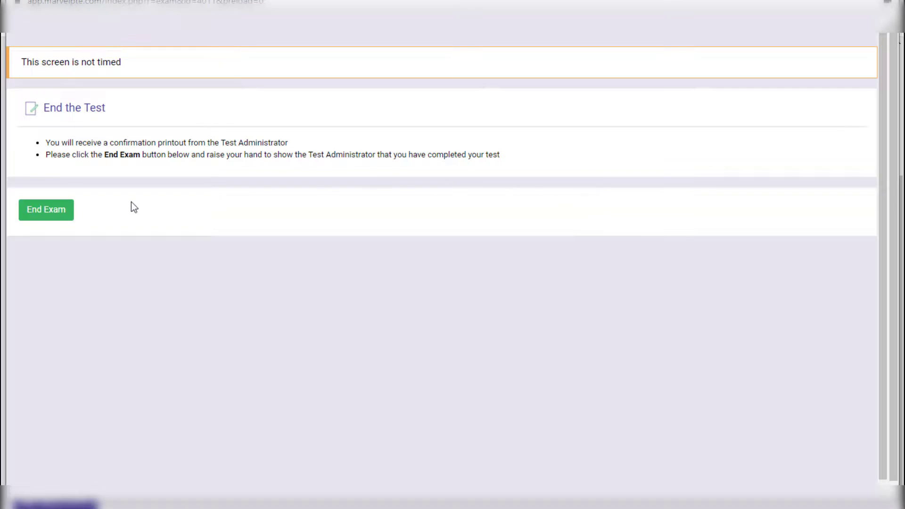
Step: End the exam and start an optional comment on the feedback page
click(56, 208)
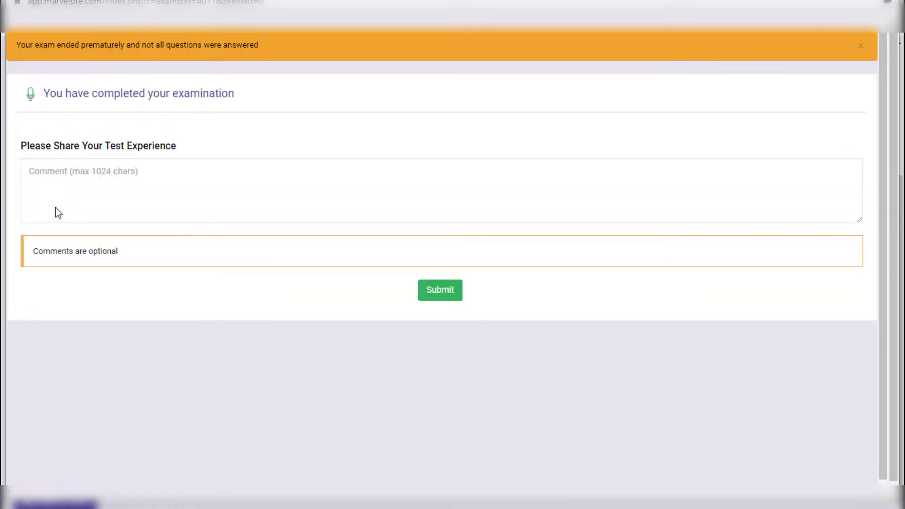
click(151, 202)
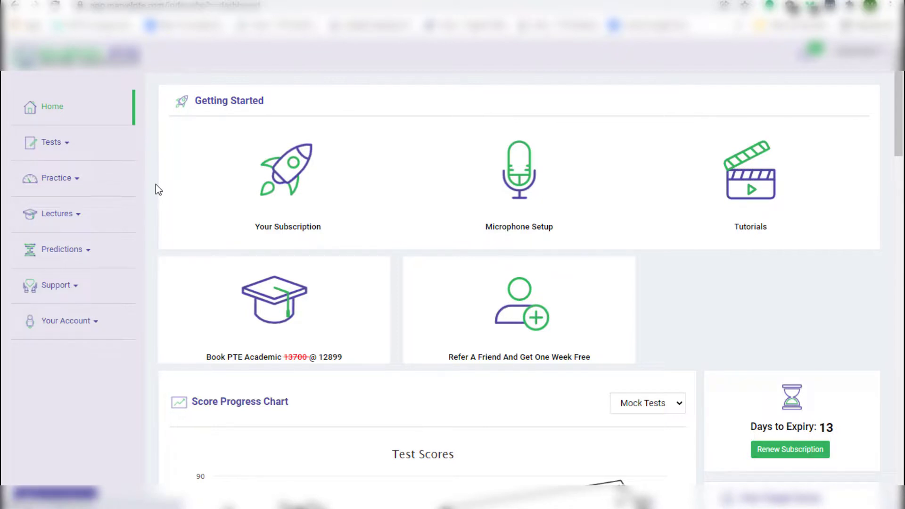
Step: Open Tests > History and scroll through the past mock tests list
click(69, 144)
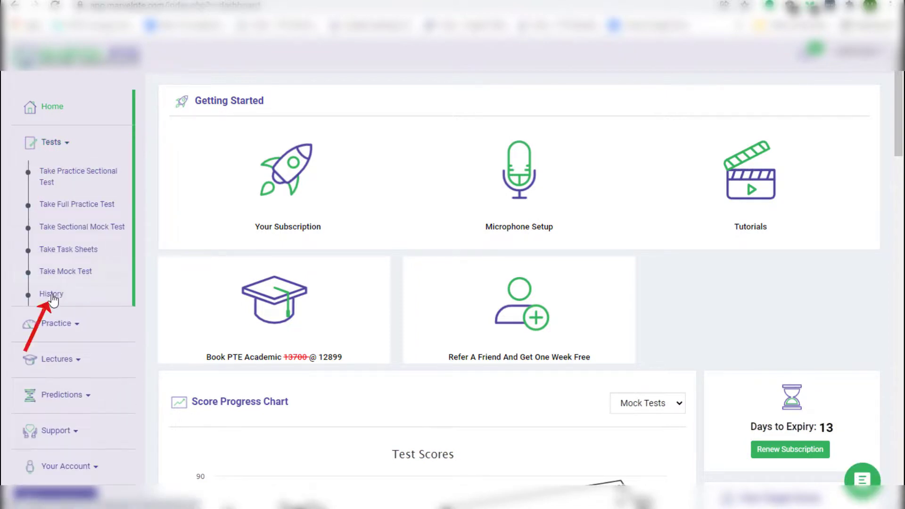
click(51, 296)
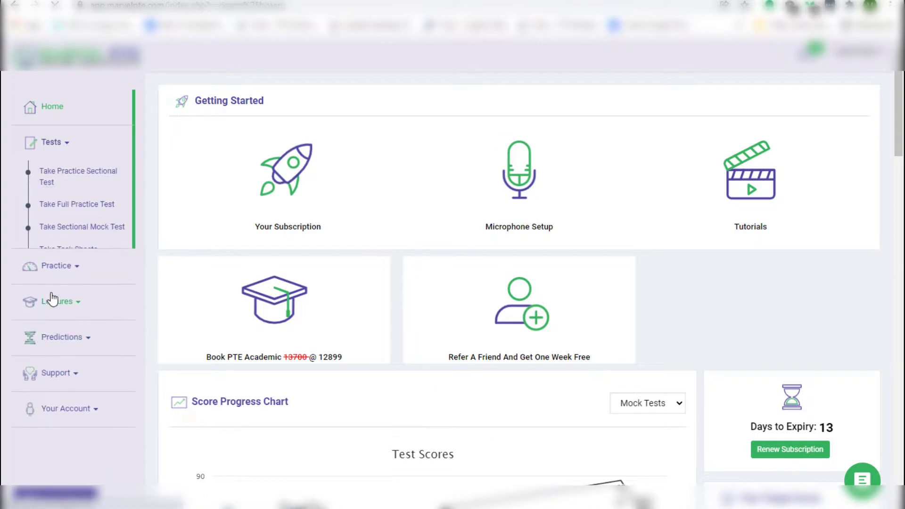
scroll(313, 341, down, 2)
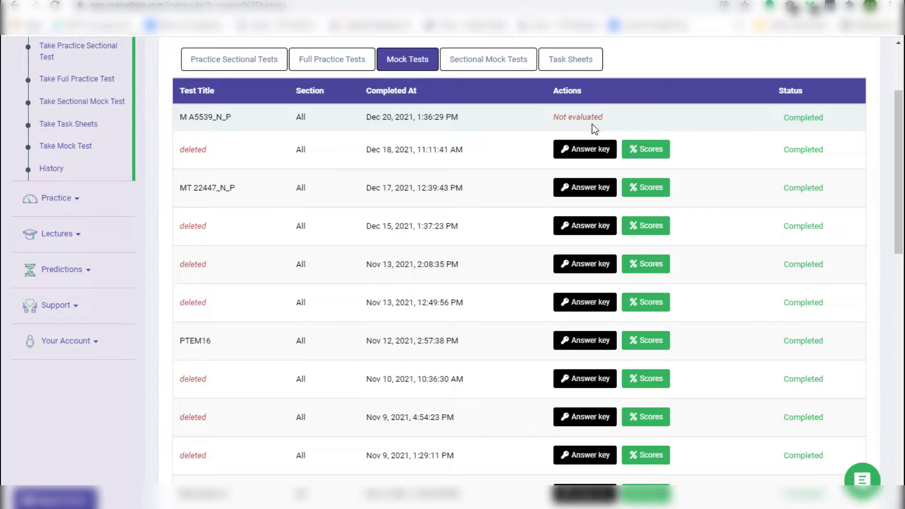
click(646, 188)
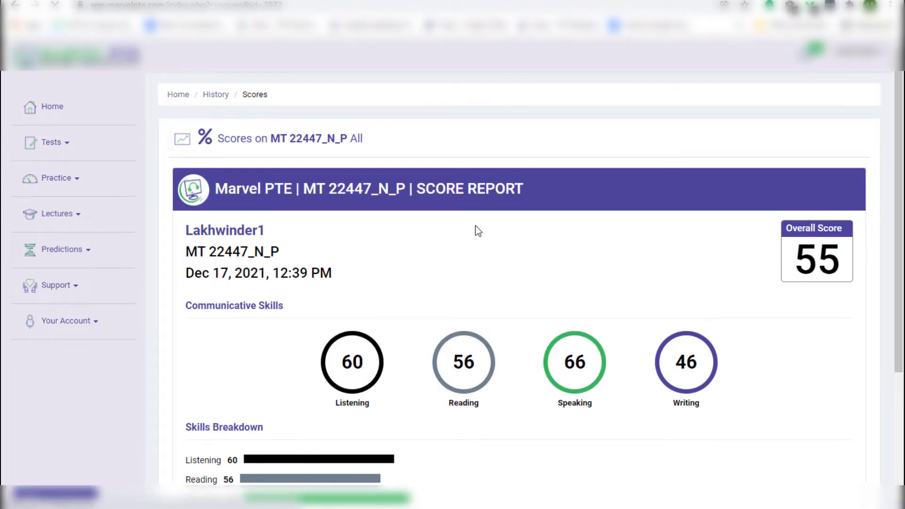
scroll(473, 226, down, 4)
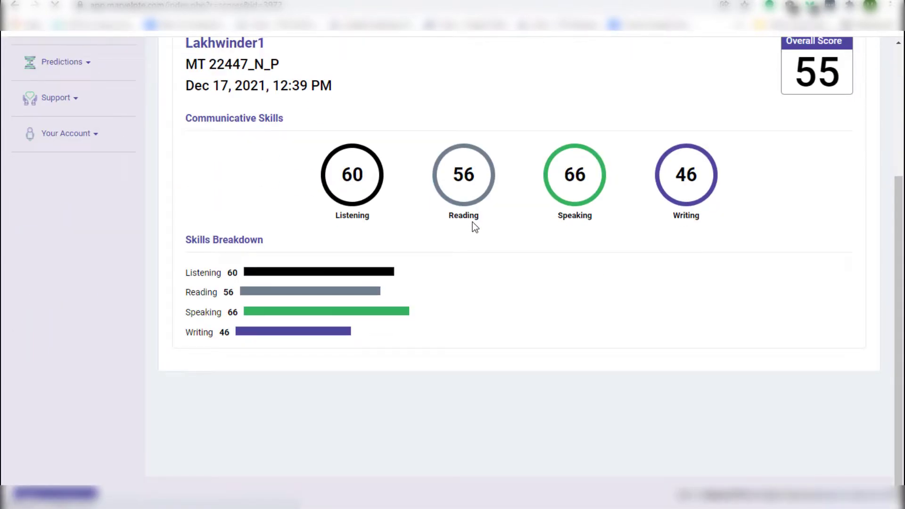
scroll(477, 220, up, 1)
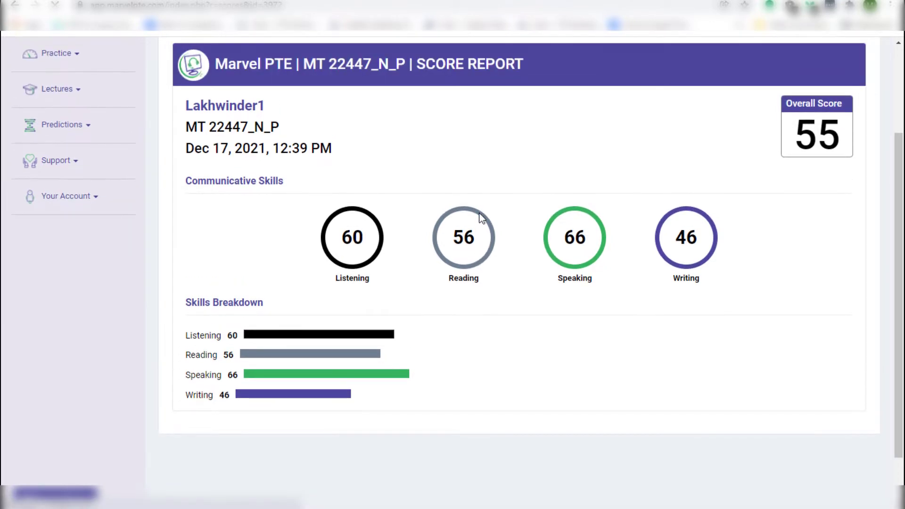
scroll(479, 216, down, 1)
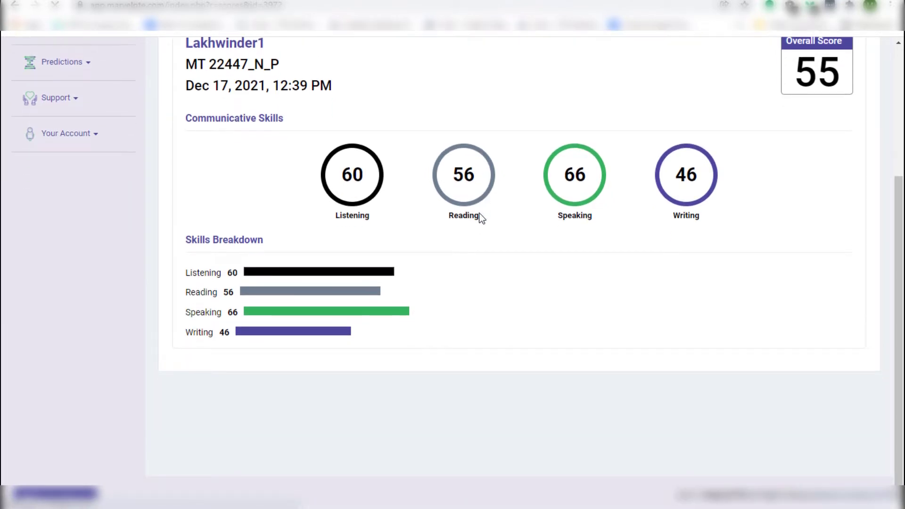
scroll(481, 218, up, 3)
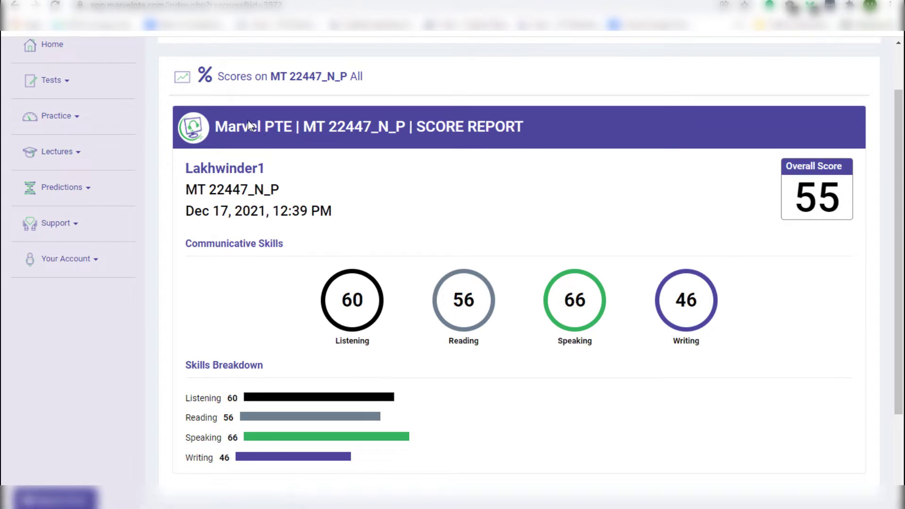
click(15, 5)
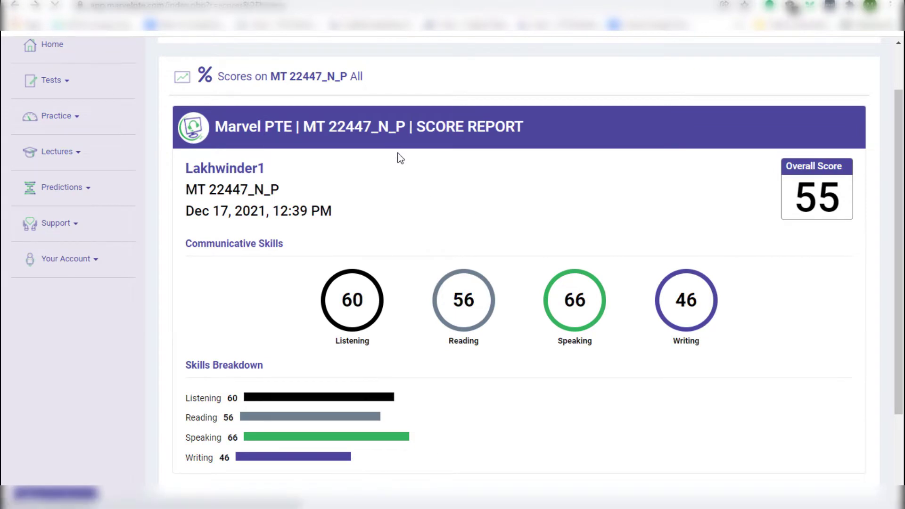
scroll(593, 160, up, 3)
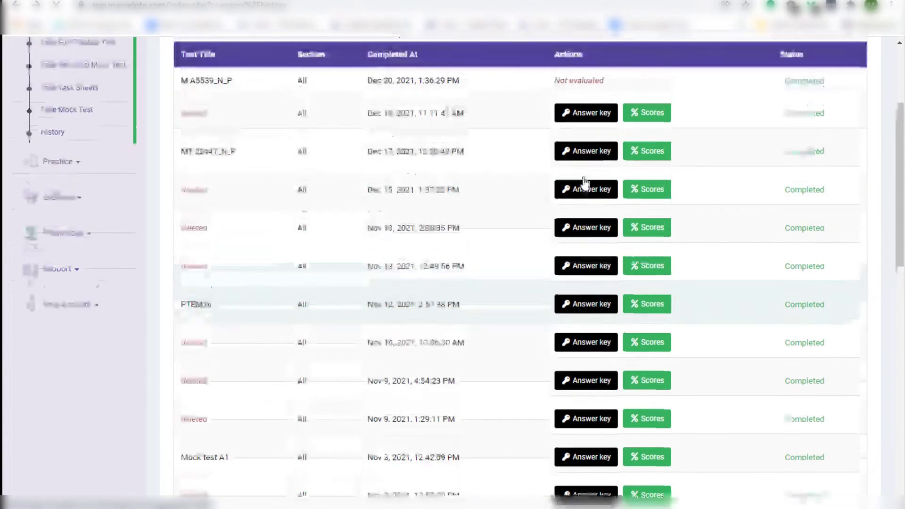
Step: Open the MT 22447_N_P answer key and scroll down to the Reading & writing Fill in the blanks results
click(589, 152)
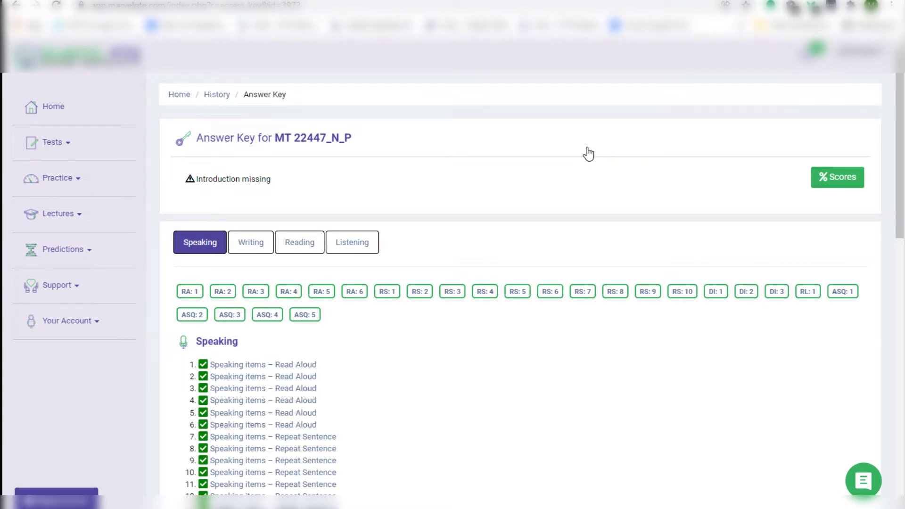
scroll(426, 211, down, 4)
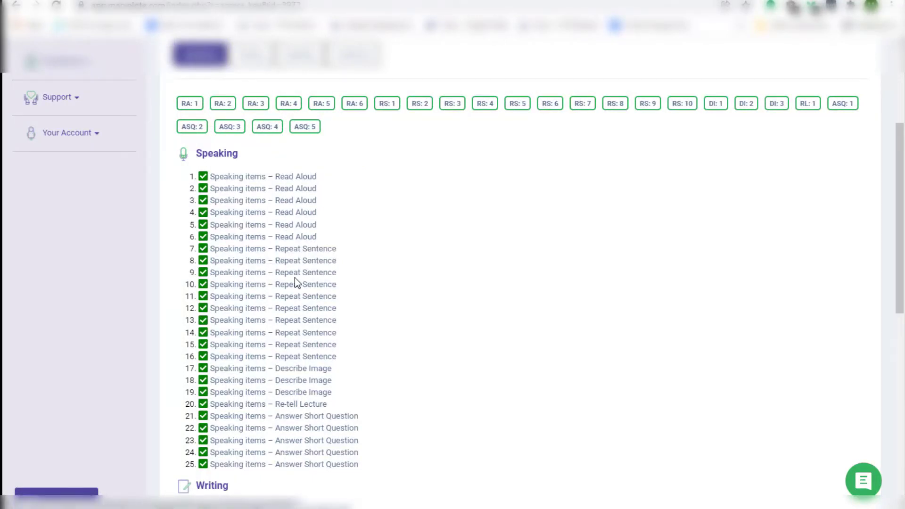
scroll(292, 264, down, 1)
scroll(296, 278, down, 6)
scroll(293, 278, down, 3)
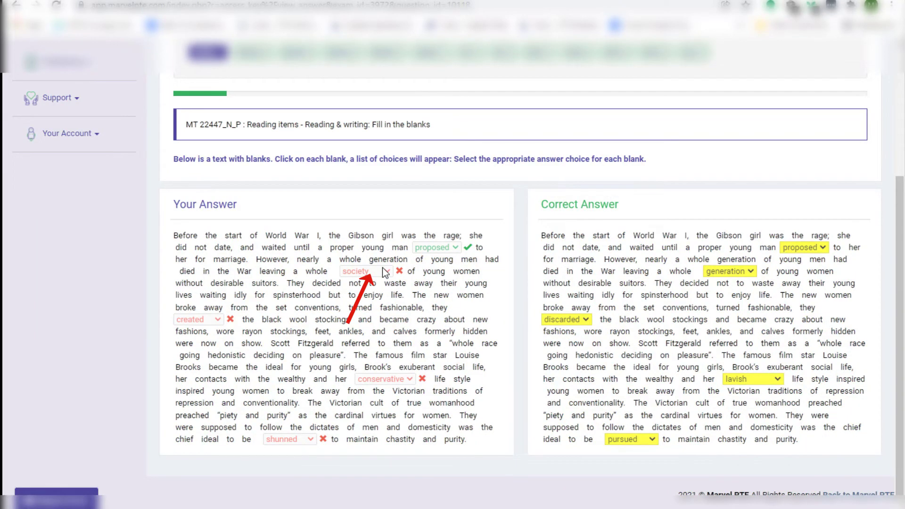
scroll(382, 267, up, 4)
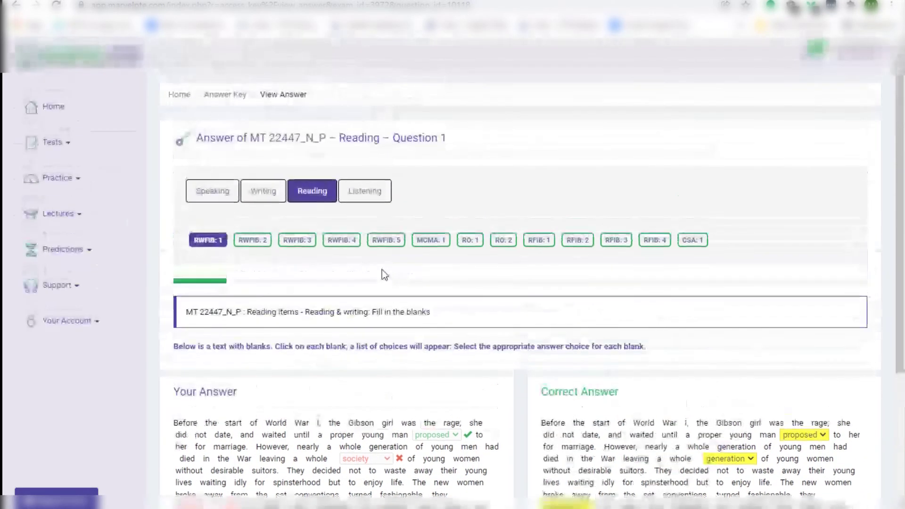